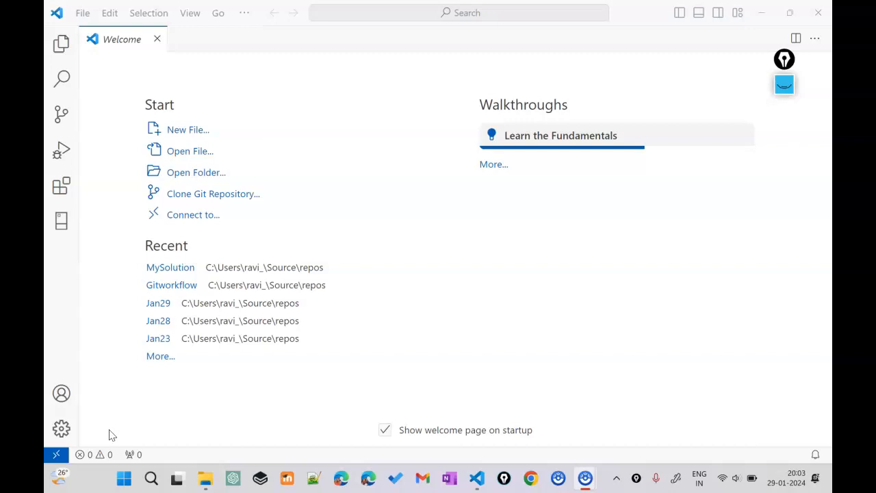
Step: Review the installed extensions, collapse the recommended list, and check the Explorer for an opened folder
left_click(62, 191)
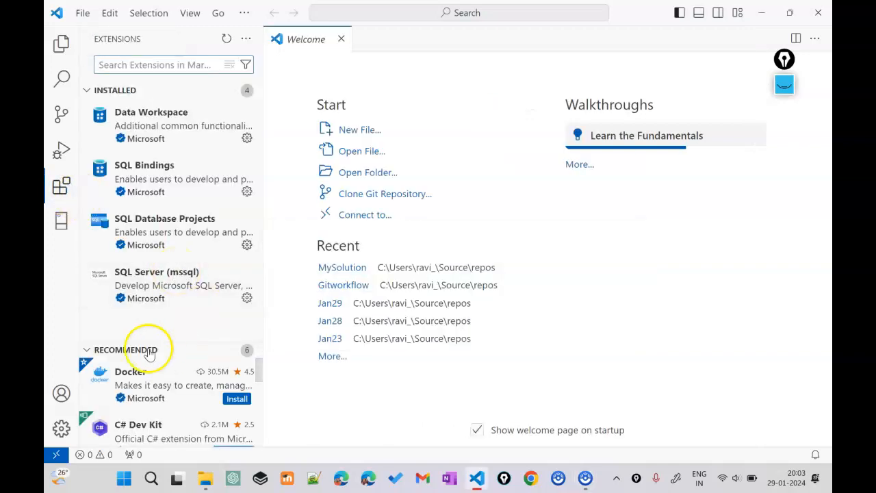
left_click(88, 352)
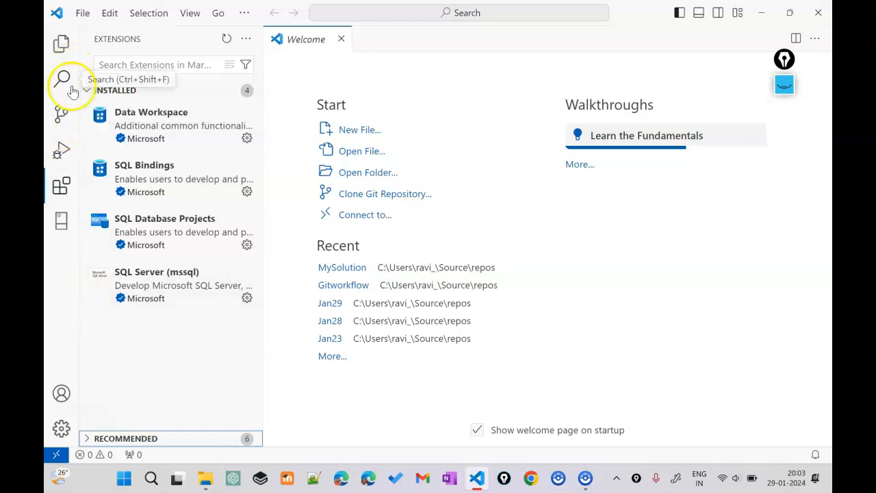
left_click(62, 43)
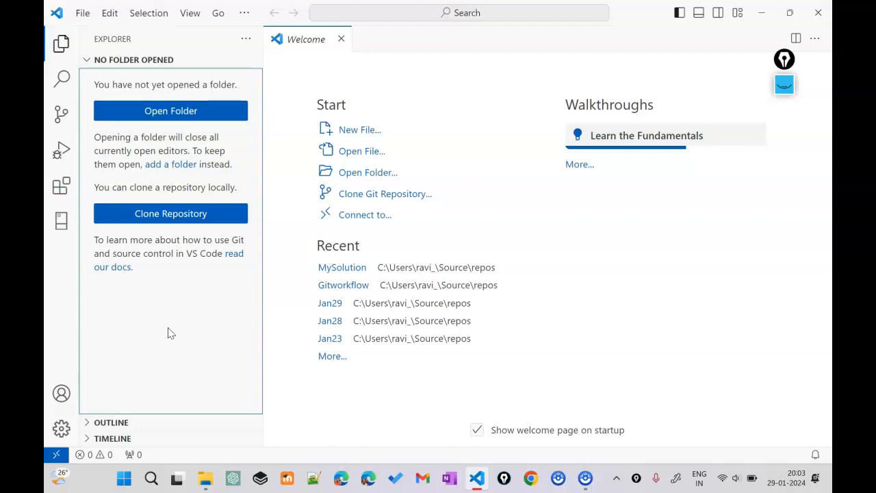
Step: Search the extensions marketplace for "c#" and widen the side bar to show the full extension names
left_click(61, 186)
left_click(147, 65)
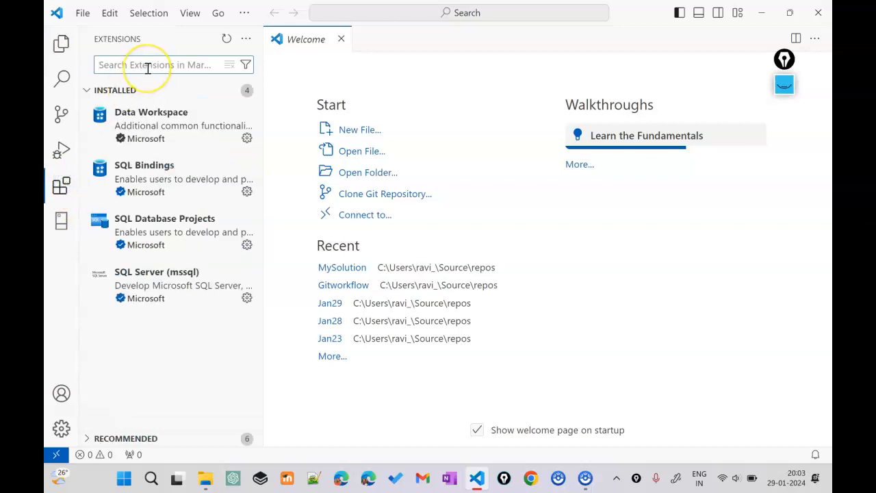
type("c#")
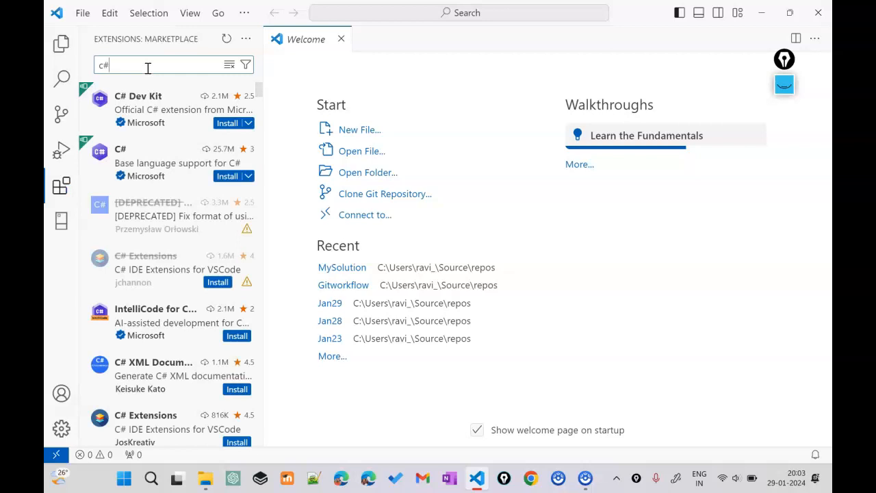
mouse_move(157, 117)
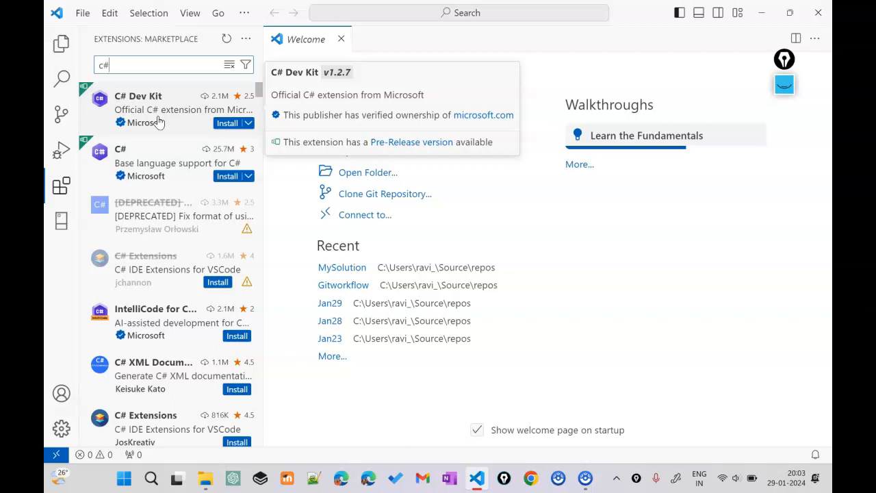
mouse_move(156, 166)
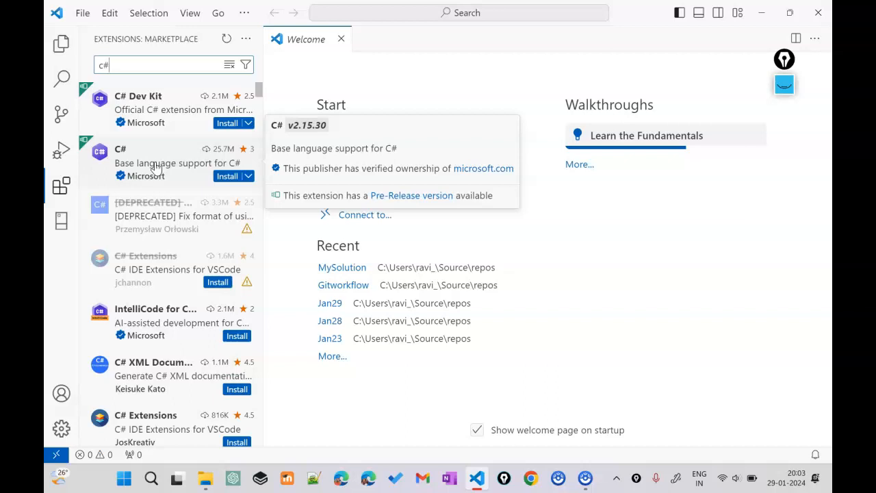
left_click_drag(264, 223, 309, 202)
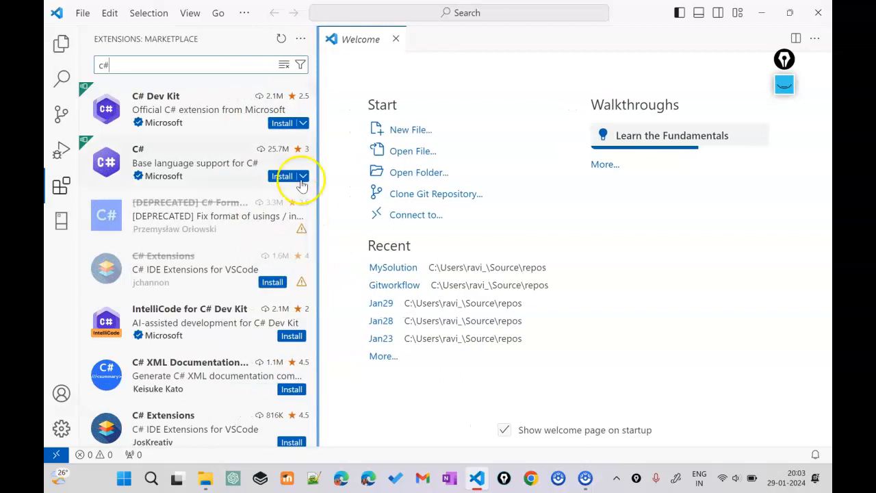
Step: Open the details of Microsoft's C# Dev Kit extension and install it
left_click(212, 125)
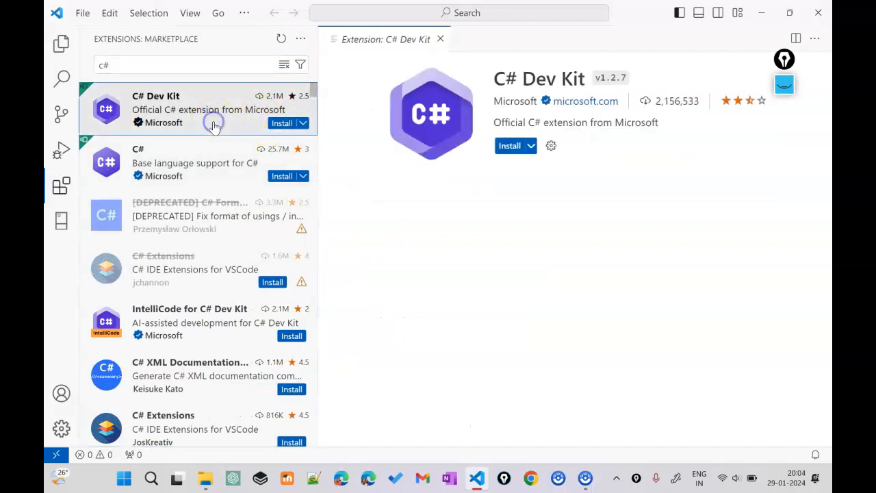
mouse_move(183, 167)
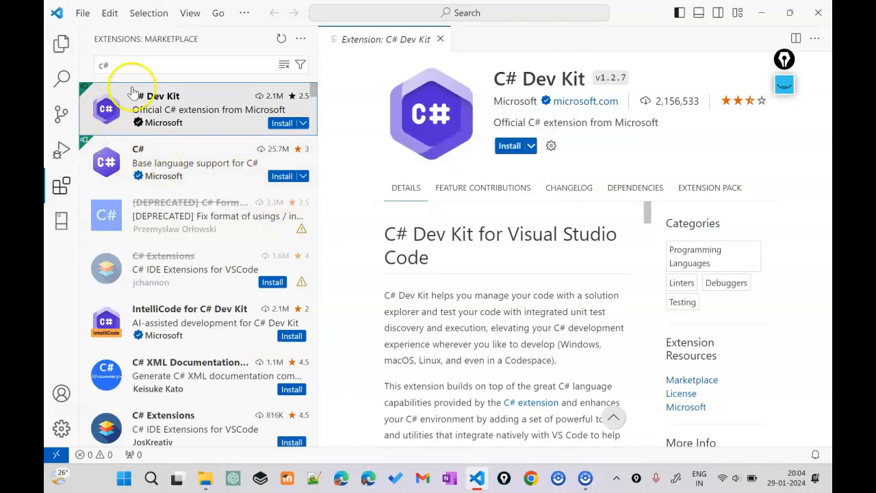
left_click(192, 115)
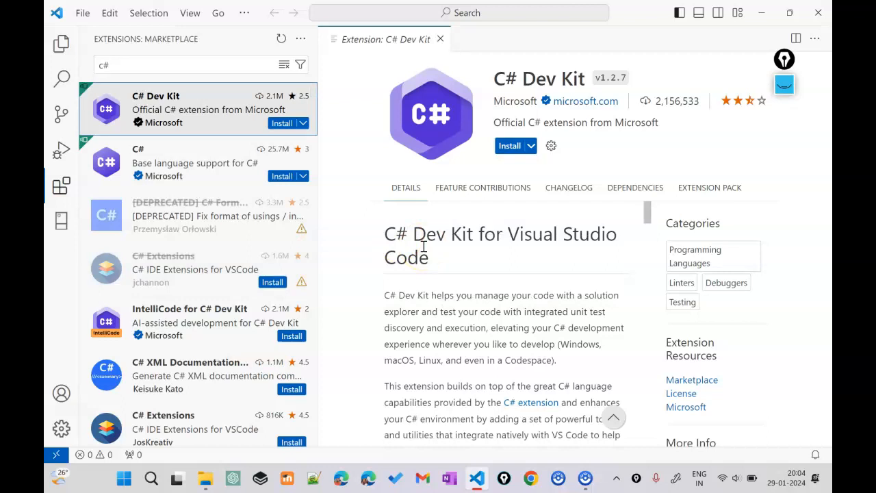
left_click(509, 147)
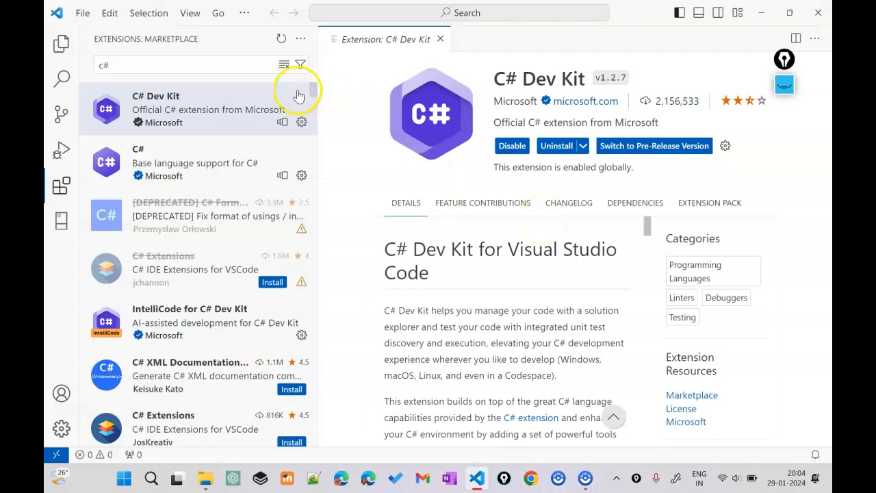
Step: Clear the extension search to review the installed extensions, and look at the .NET project options in the Explorer
left_click(284, 65)
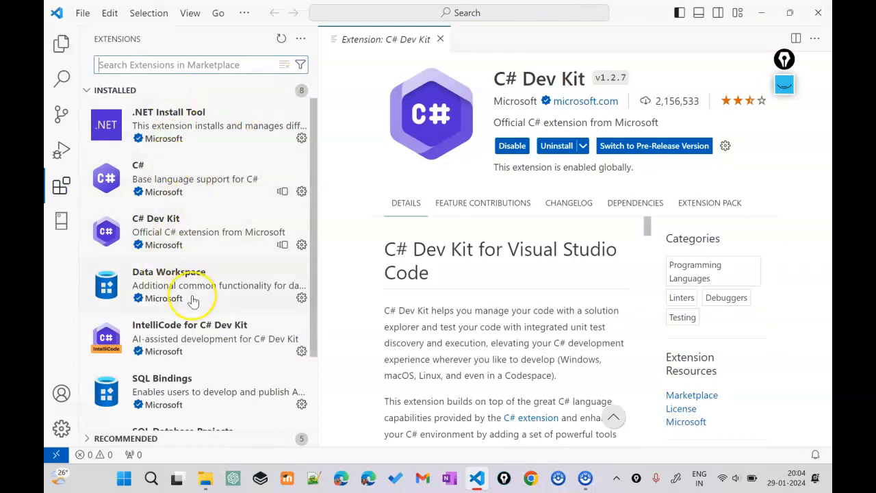
mouse_move(193, 301)
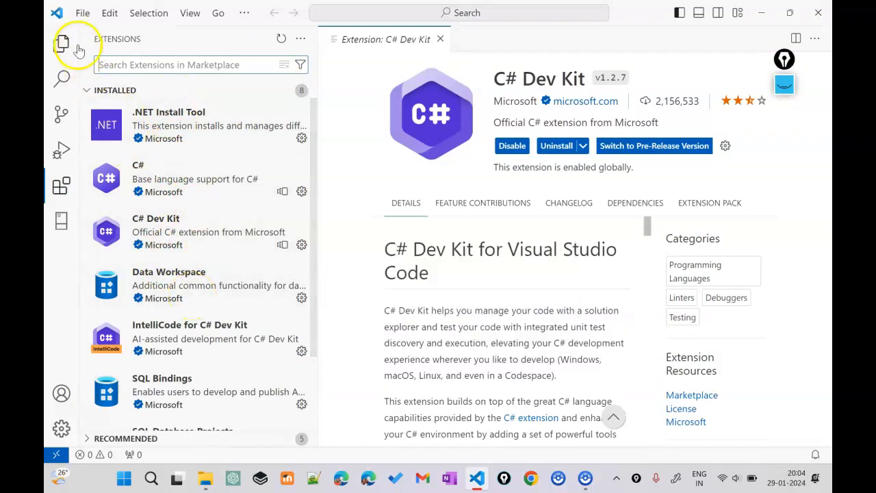
left_click(63, 45)
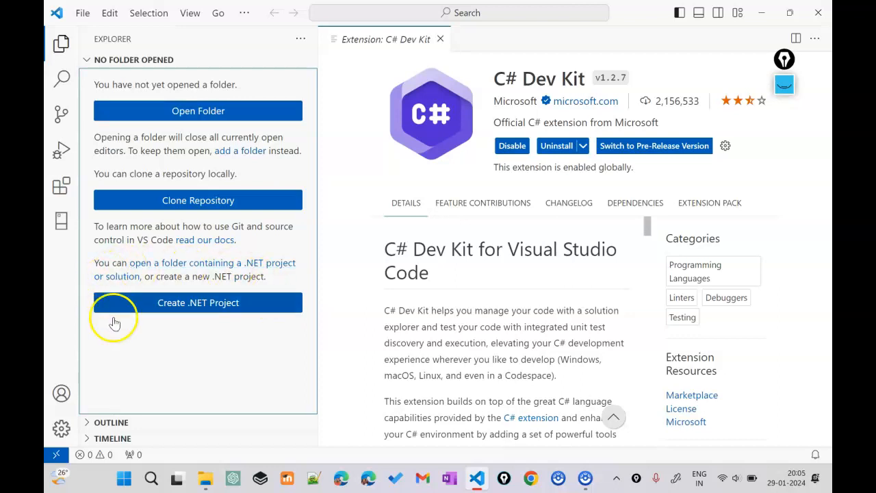
left_click(266, 315)
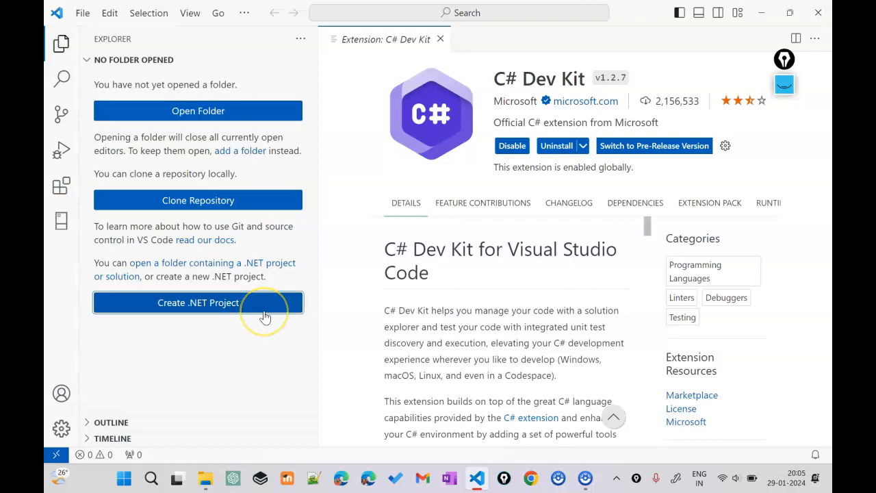
left_click(346, 344)
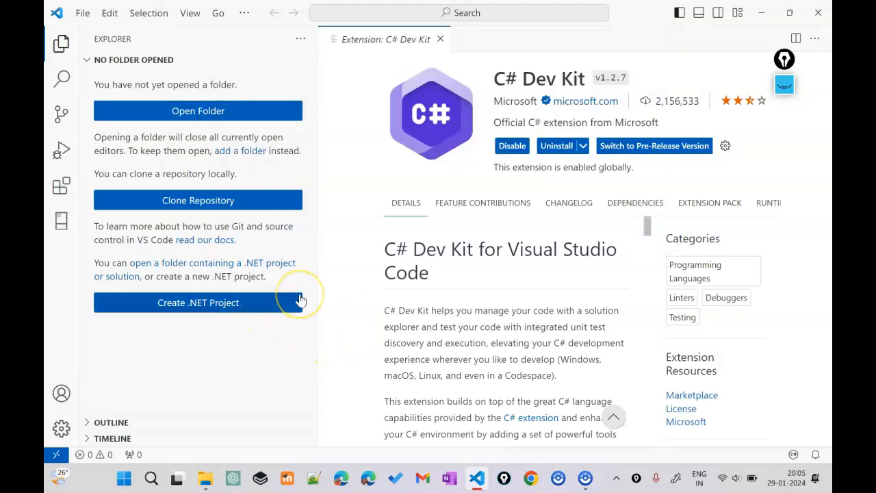
Step: Create a new folder named "Jan29" inside the repos directory and open it as the working folder
left_click(83, 14)
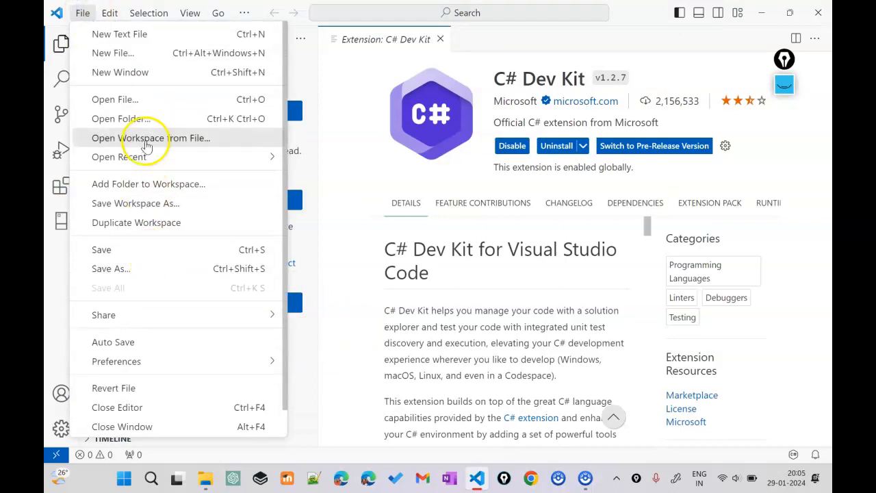
left_click(142, 120)
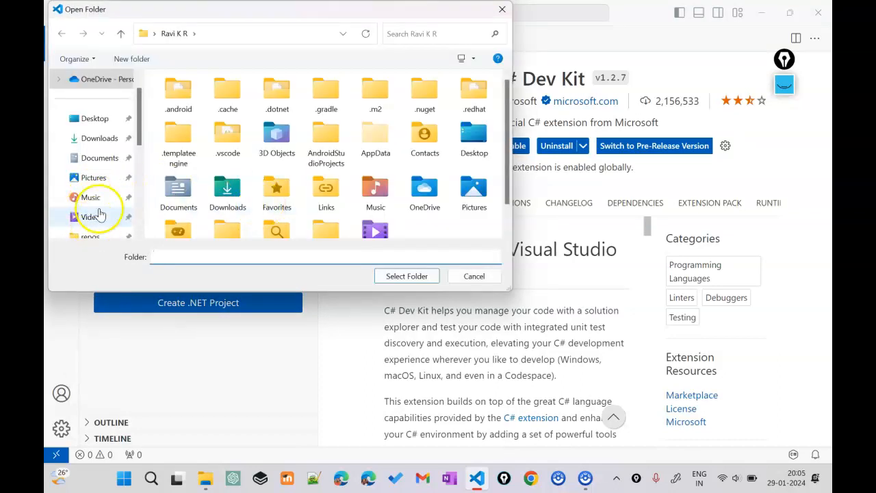
scroll(91, 212, "down", 1)
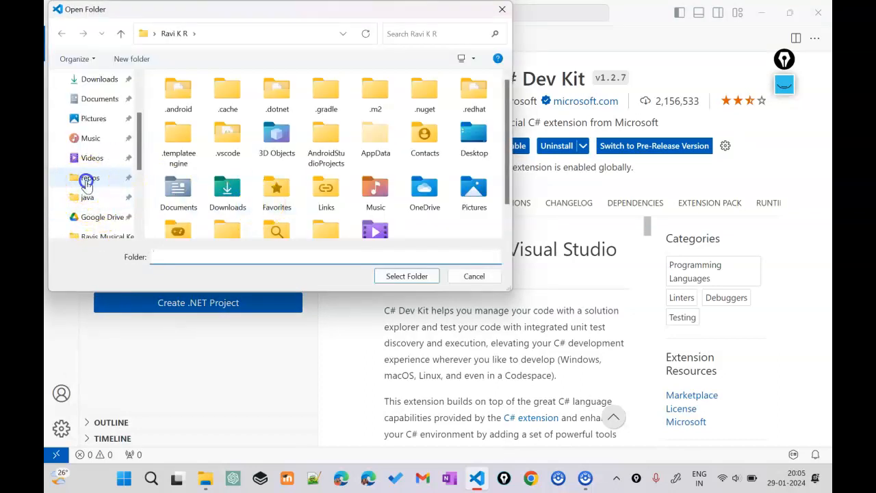
left_click(87, 179)
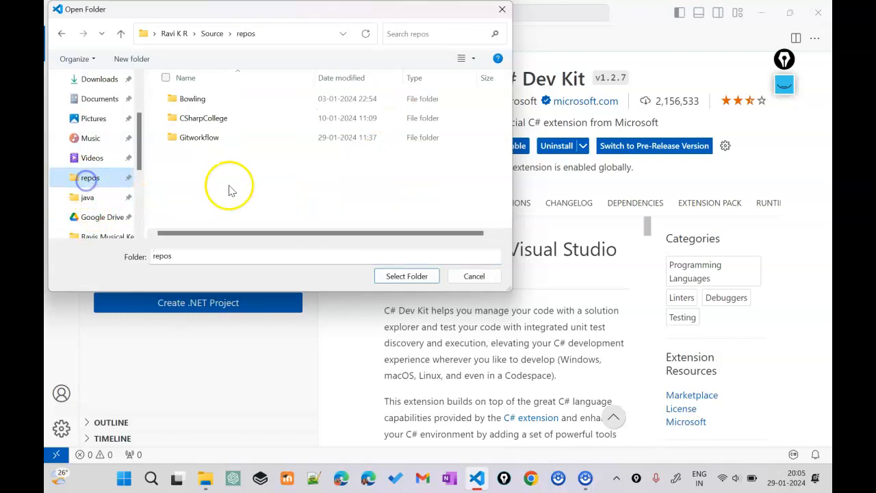
left_click(133, 60)
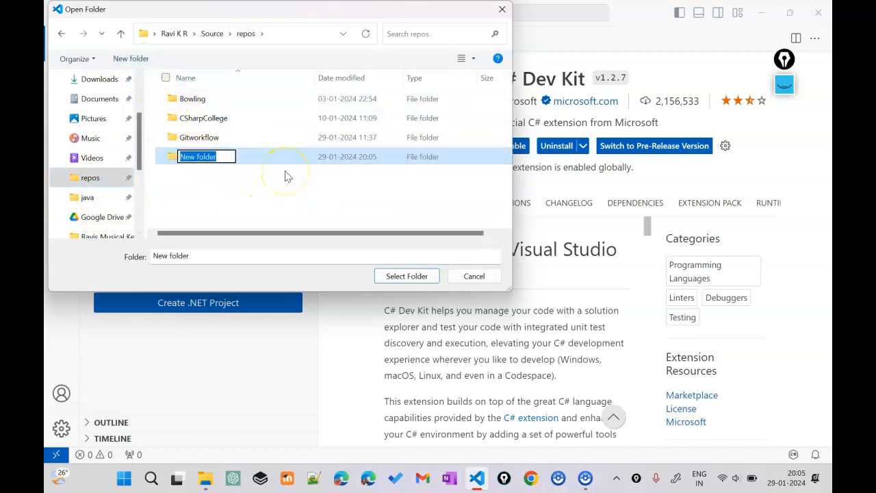
type("Jan29")
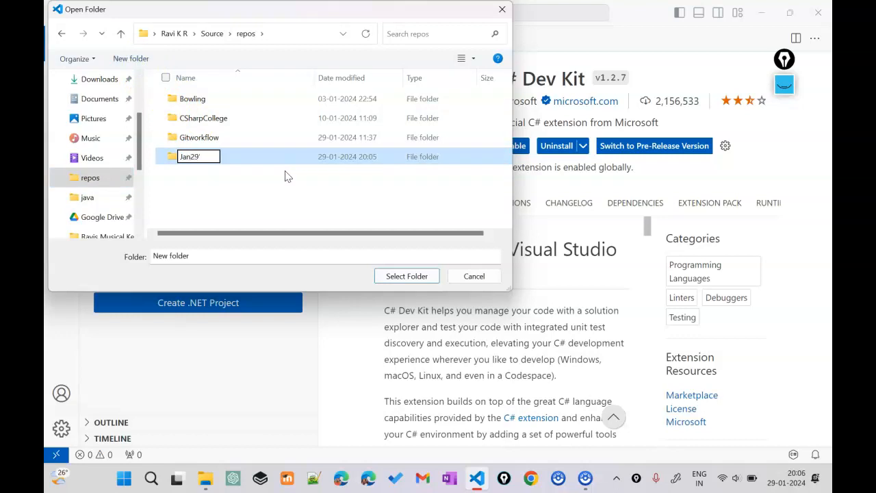
key("Return")
left_click(405, 277)
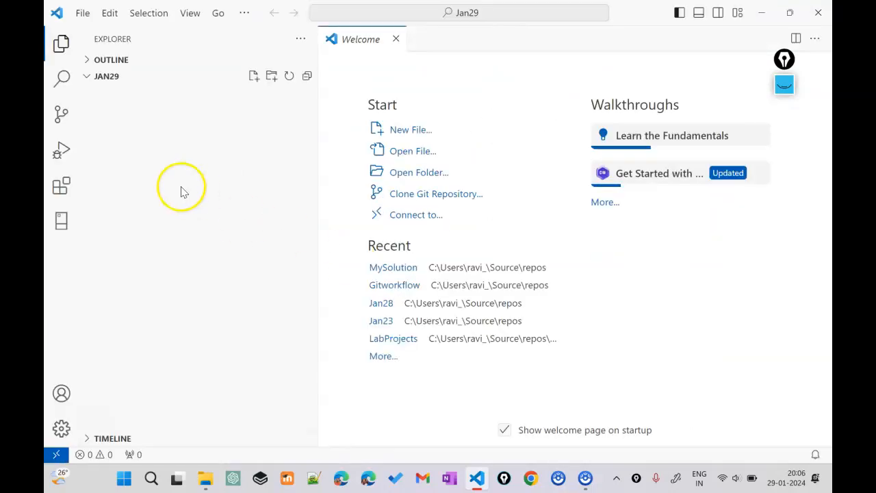
Step: Open the integrated terminal in the Jan29 folder and narrow the side bar
left_click(109, 87)
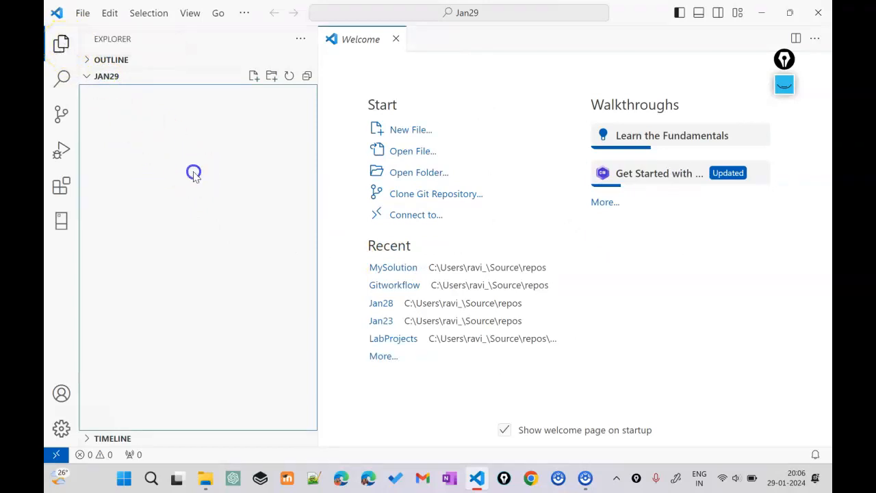
left_click(399, 397)
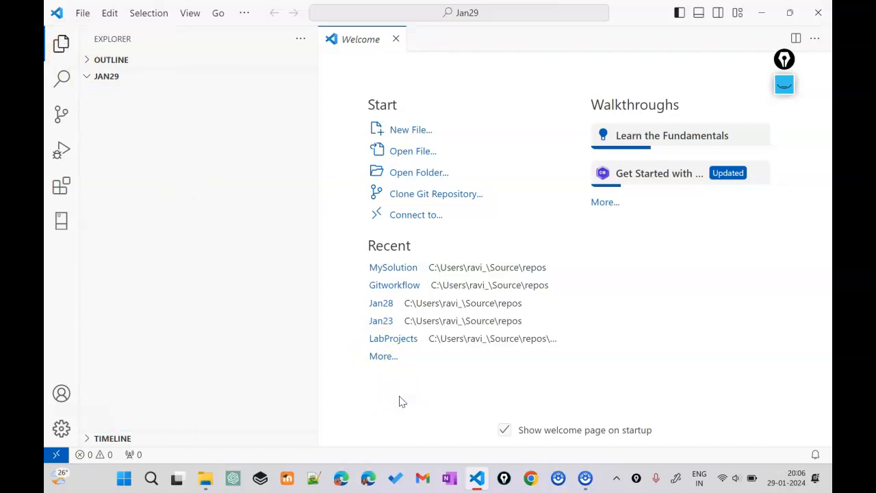
key("ctrl+grave")
left_click_drag(321, 354, 194, 354)
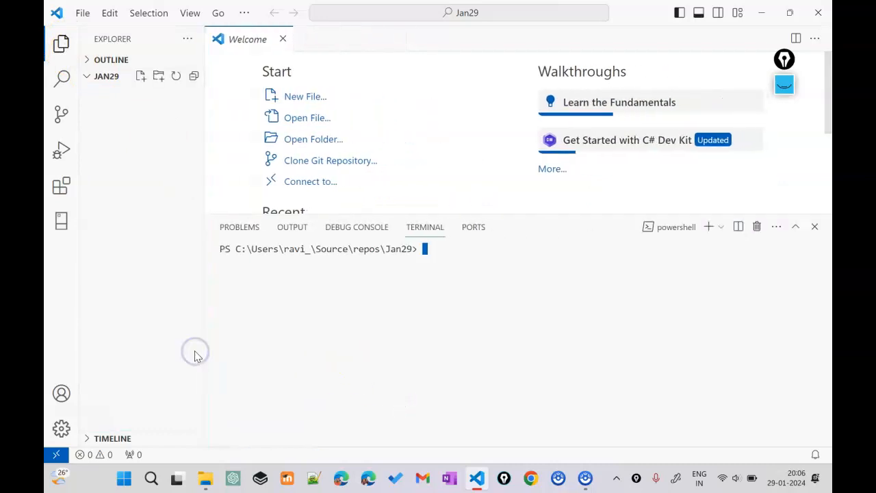
left_click(395, 309)
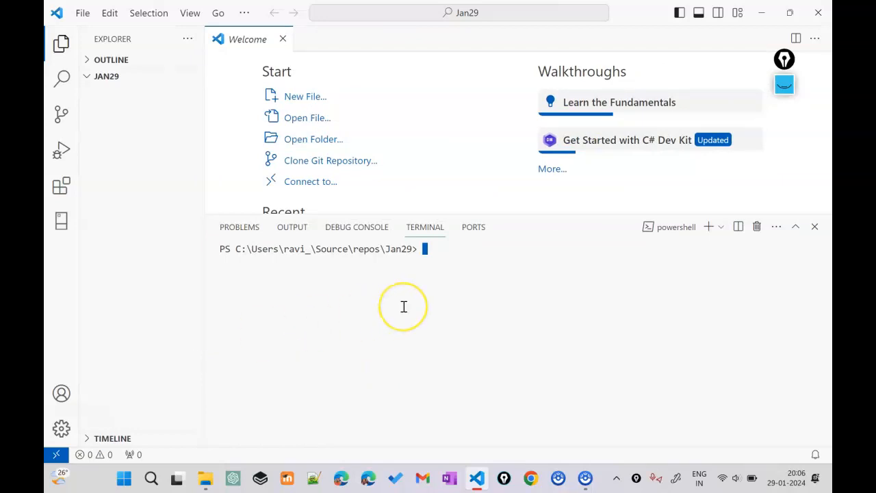
left_click(446, 288)
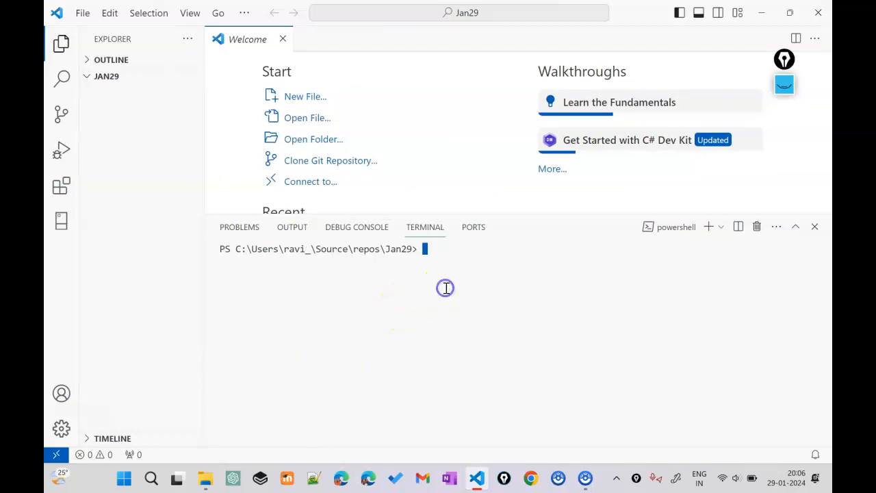
Step: Create a console project by running "dotnet new console -o Project1" in the terminal, and expand the Project1 folder
type("dotn")
type("et new console")
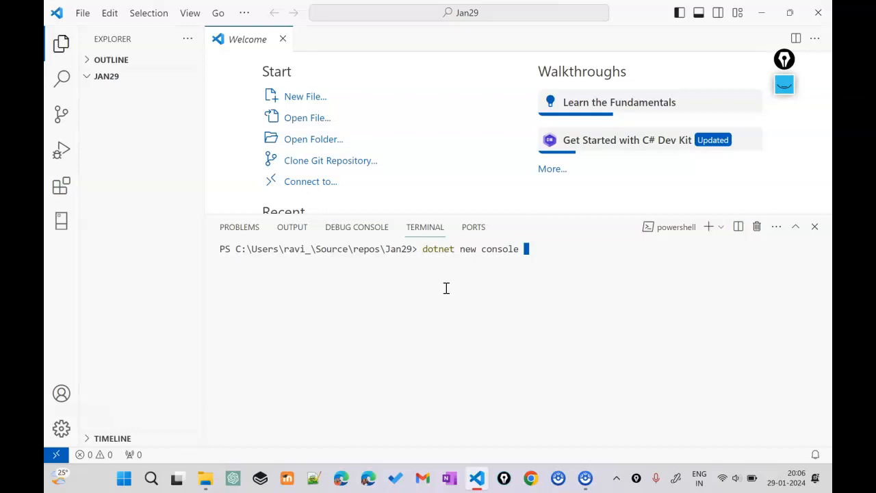
type("-o Project1")
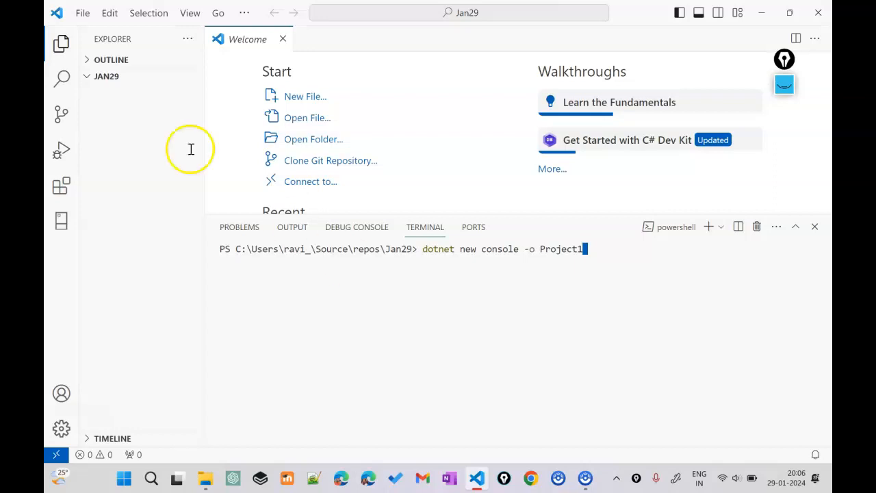
mouse_move(109, 81)
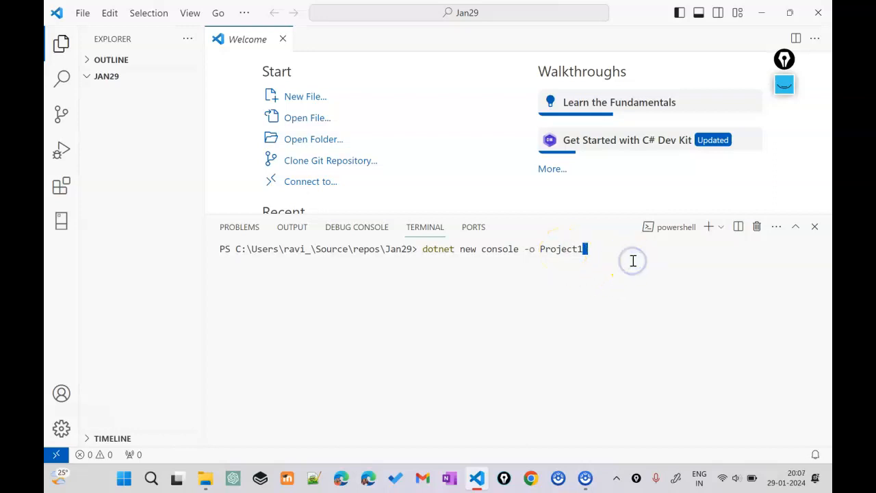
key("Return")
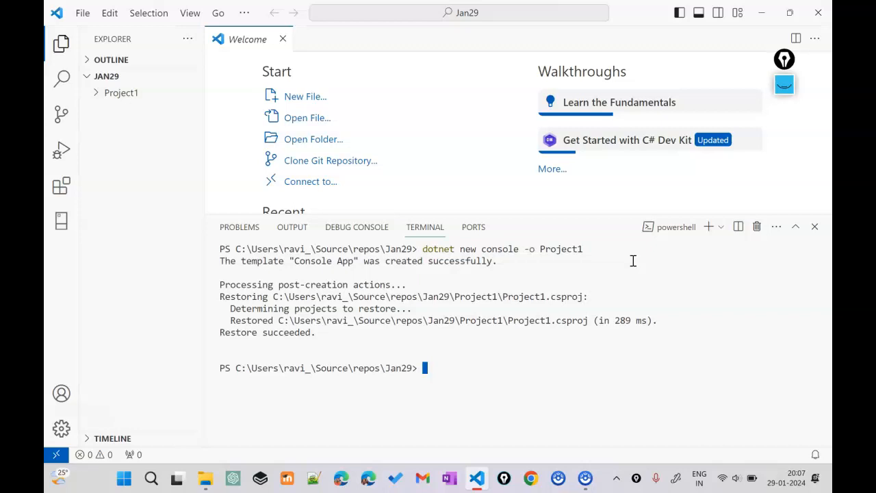
left_click(517, 380)
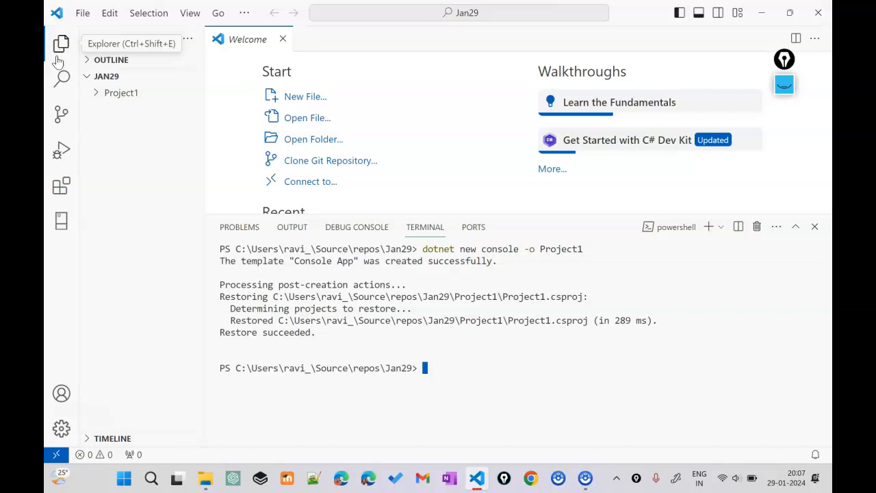
left_click(96, 97)
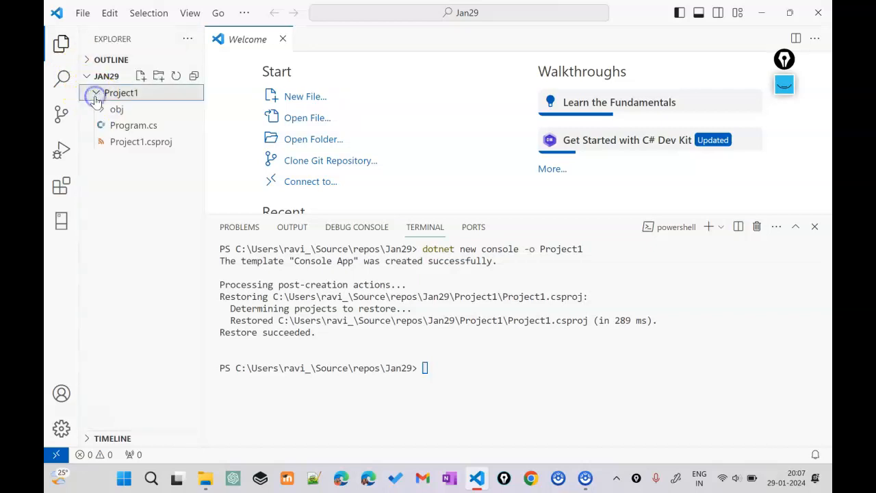
Step: Open Program.cs from the Project1 folder, and replace the Jan29 file tree with the expanded Solution Explorer in a wider side bar
left_click(134, 126)
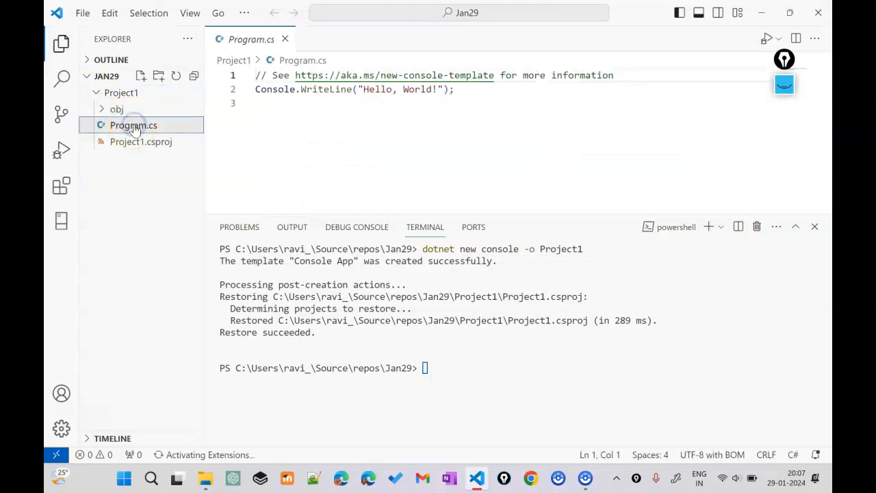
left_click(297, 133)
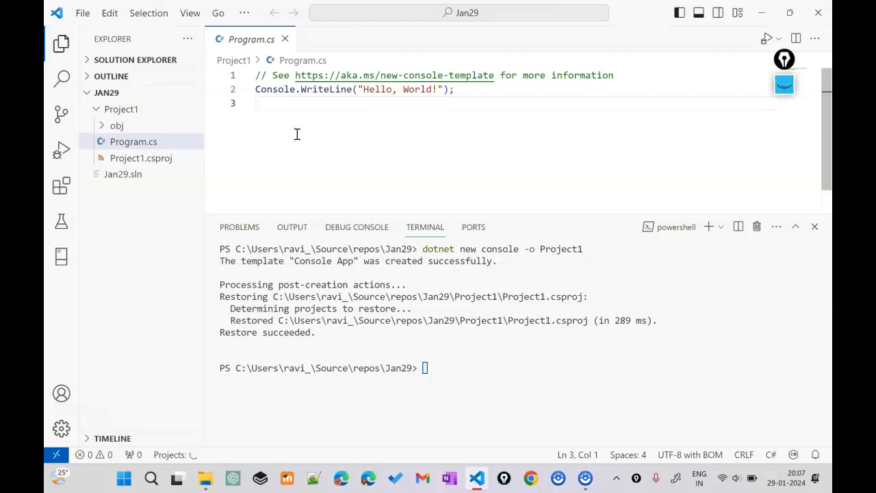
left_click(96, 93)
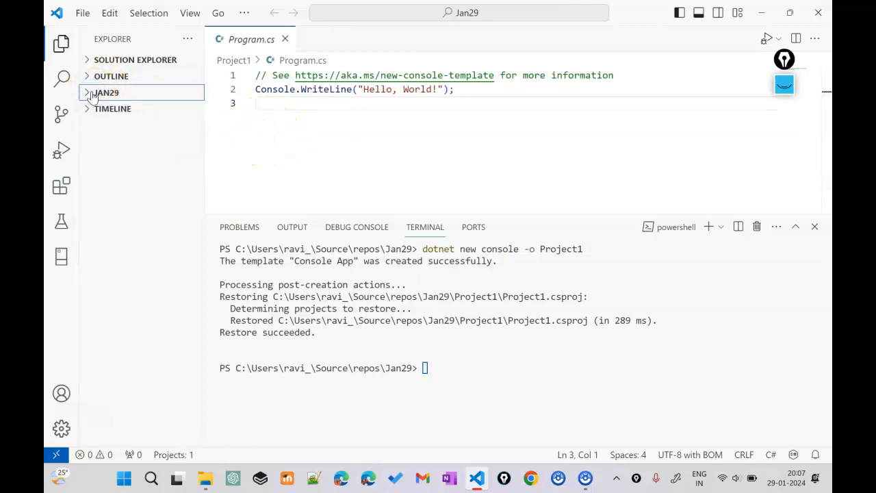
left_click(89, 61)
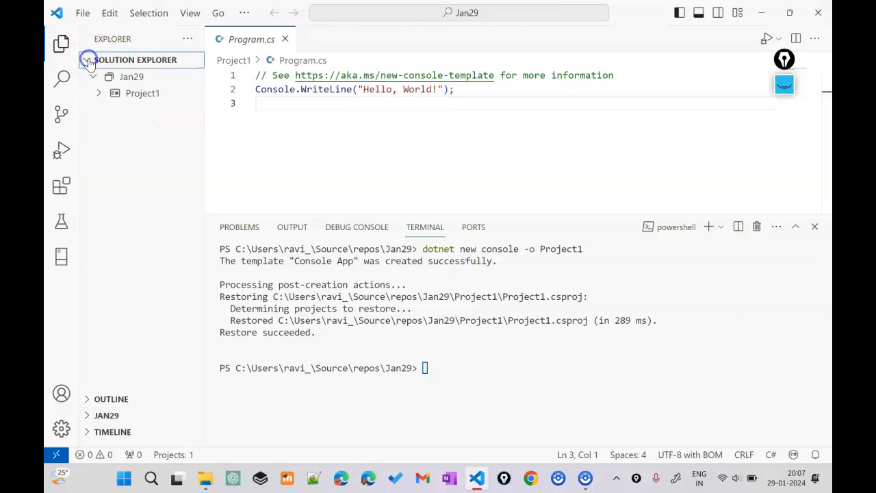
left_click_drag(205, 117, 239, 114)
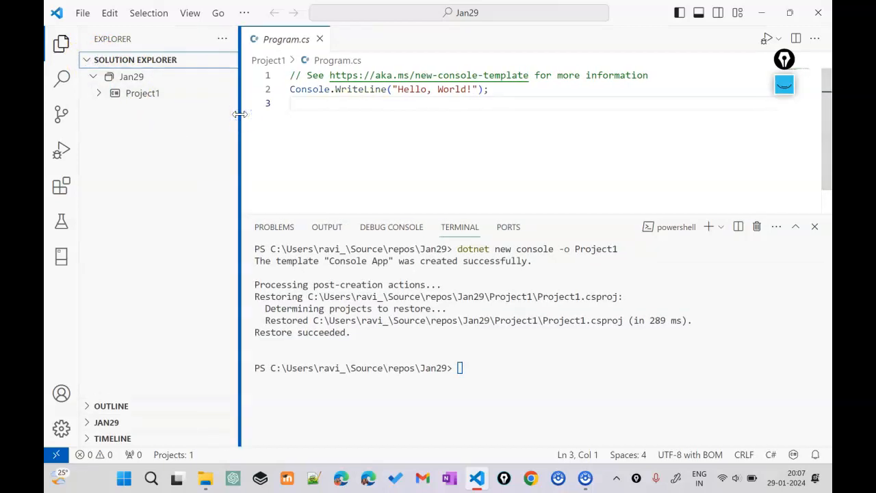
Step: View the Jan29 solution file, and reopen Program.cs under Project1 in the Solution Explorer
left_click(162, 80)
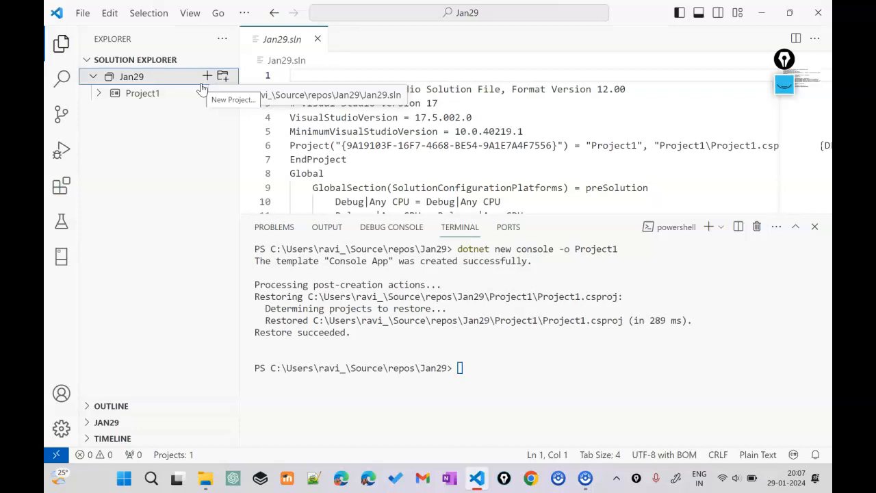
left_click(98, 96)
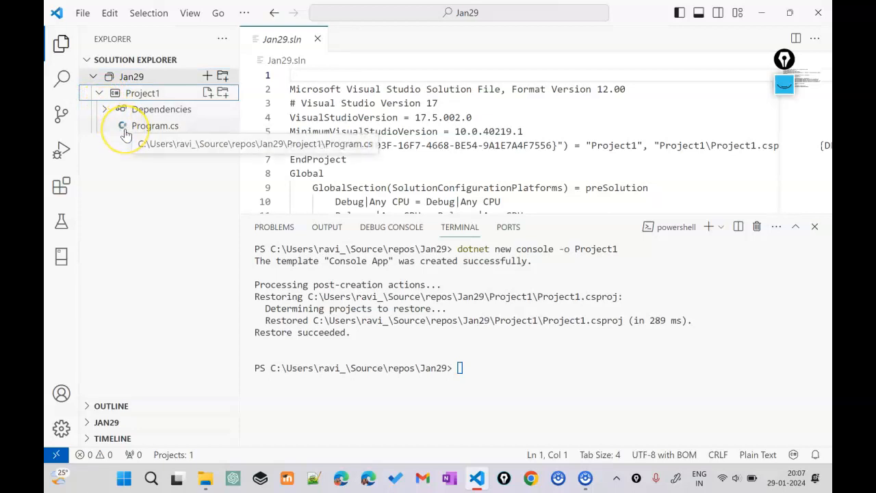
left_click(134, 130)
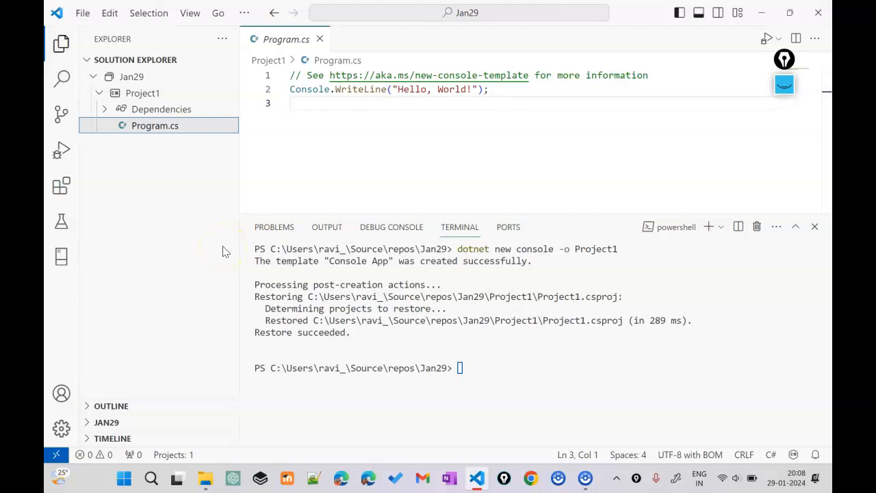
Step: Annotate the solution tree with the screen pen, using braces labelled P1, P2 and Sol plus boxes and ticks, and clear the drawing
key("ctrl+shift+1")
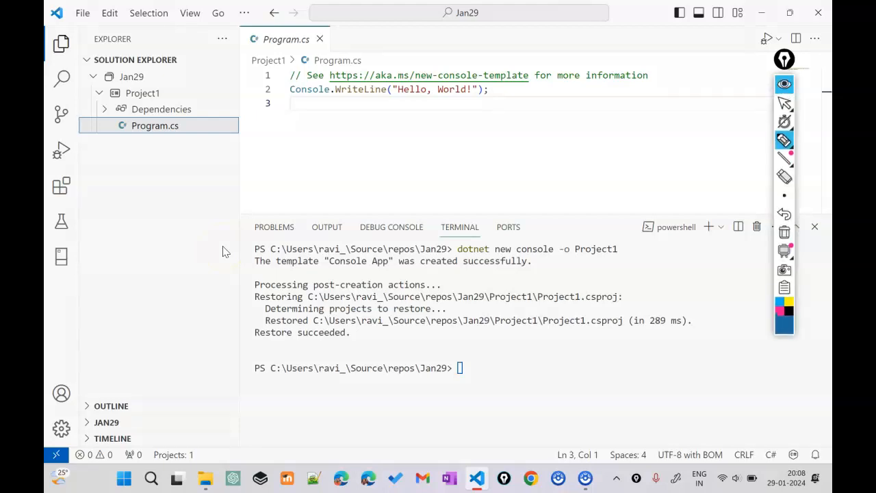
left_click(327, 179)
mouse_move(181, 85)
left_mouse_down()
mouse_move(198, 121)
mouse_move(180, 148)
mouse_move(221, 129)
mouse_move(223, 142)
left_mouse_up()
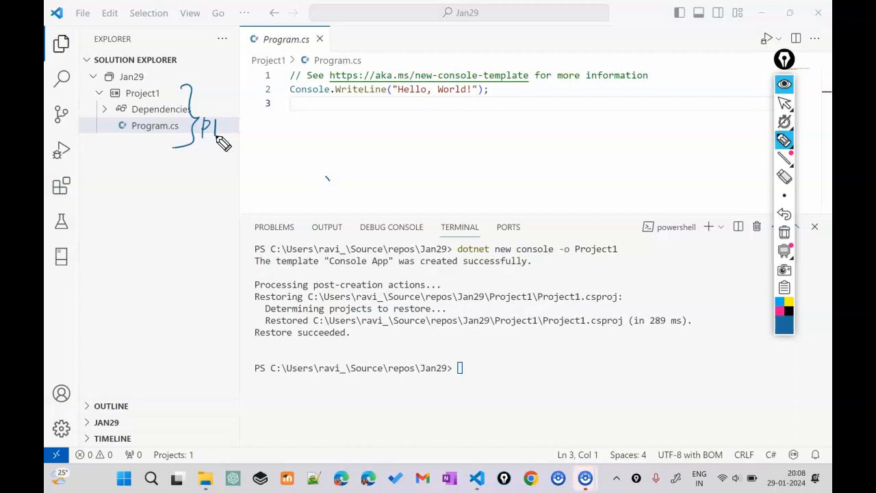
mouse_move(209, 67)
left_mouse_down()
mouse_move(238, 135)
mouse_move(205, 195)
left_mouse_up()
mouse_move(267, 128)
left_mouse_down()
mouse_move(251, 145)
mouse_move(276, 143)
mouse_move(281, 154)
left_mouse_up()
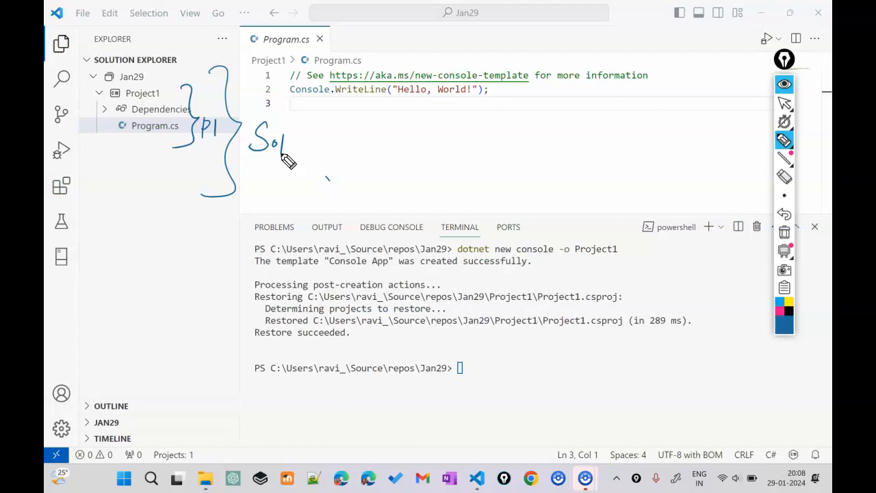
mouse_move(190, 147)
left_mouse_down()
mouse_move(189, 198)
mouse_move(171, 211)
left_mouse_up()
mouse_move(203, 171)
left_mouse_down()
mouse_move(204, 193)
mouse_move(206, 183)
mouse_move(226, 193)
left_mouse_up()
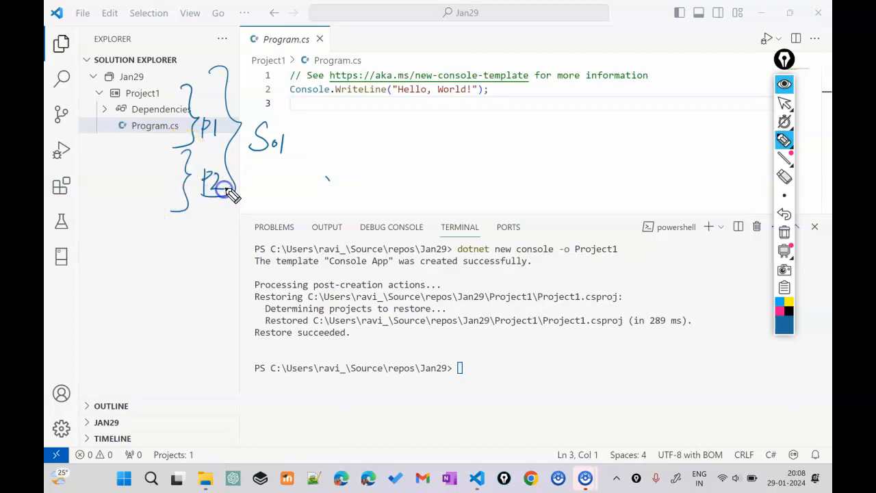
mouse_move(87, 112)
left_mouse_down()
mouse_move(157, 87)
mouse_move(177, 109)
left_mouse_up()
left_click_drag(82, 108, 190, 106)
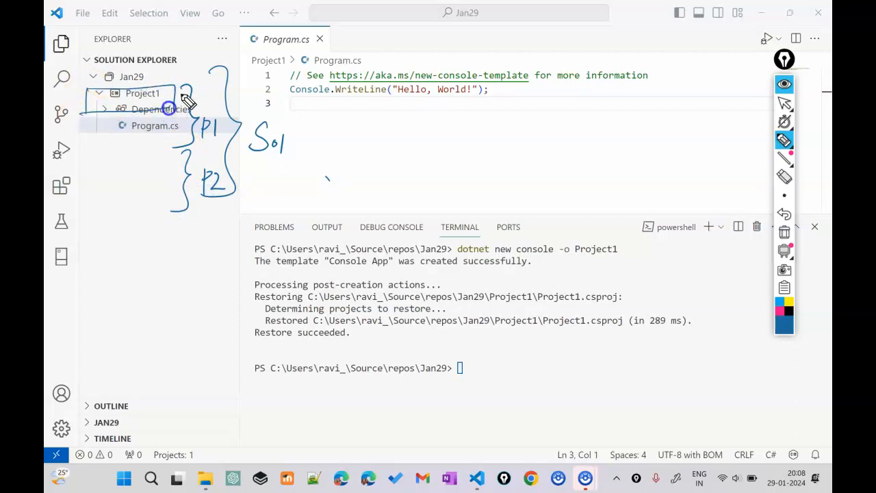
mouse_move(100, 165)
left_mouse_down()
mouse_move(100, 197)
mouse_move(176, 196)
left_mouse_up()
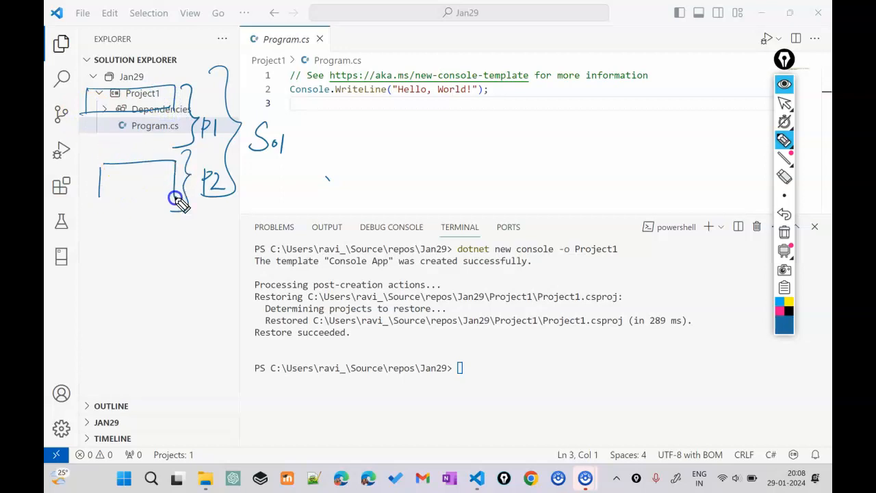
left_click_drag(86, 192, 176, 187)
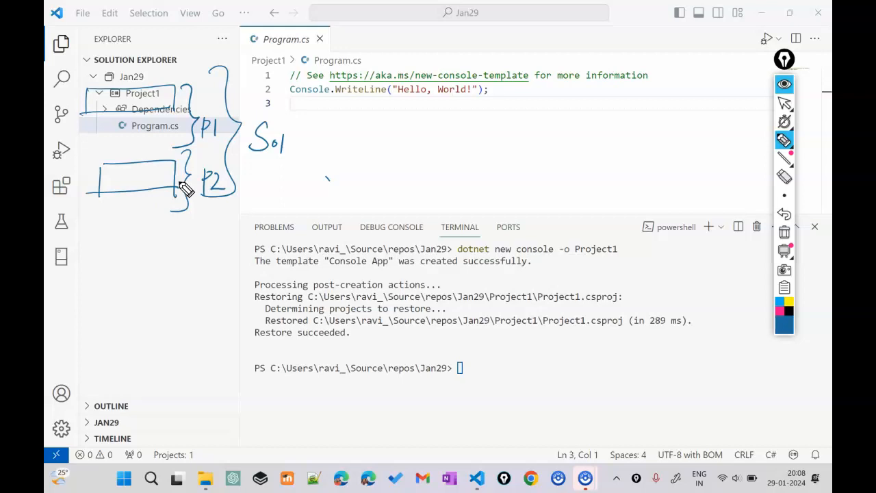
left_click_drag(151, 172, 208, 154)
left_click_drag(177, 107, 217, 70)
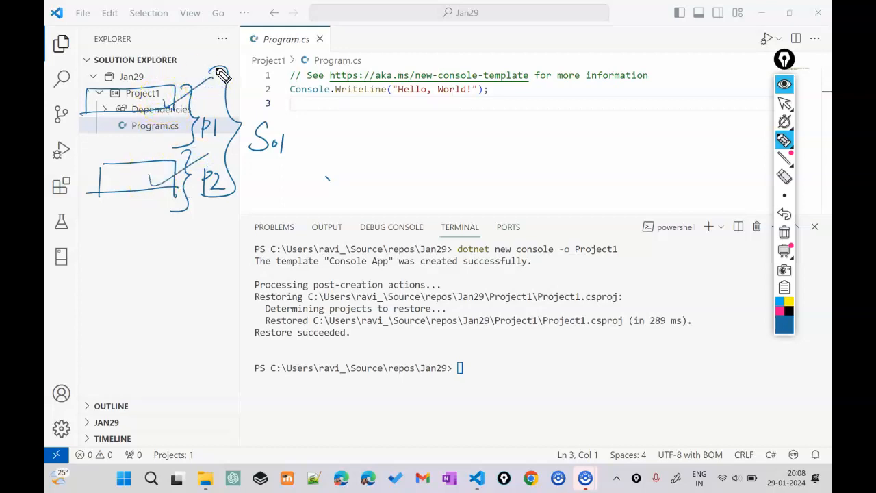
mouse_move(119, 71)
left_mouse_down()
mouse_move(115, 91)
mouse_move(164, 71)
mouse_move(114, 91)
left_mouse_up()
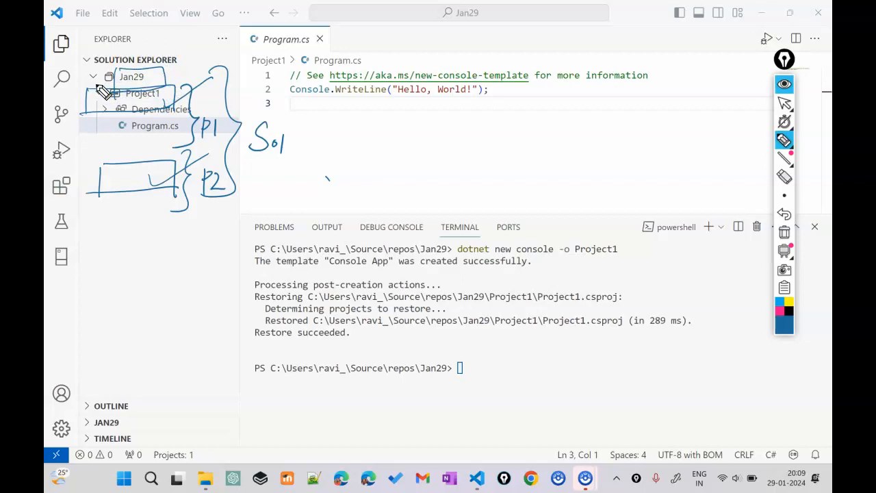
key("ctrl+shift+1")
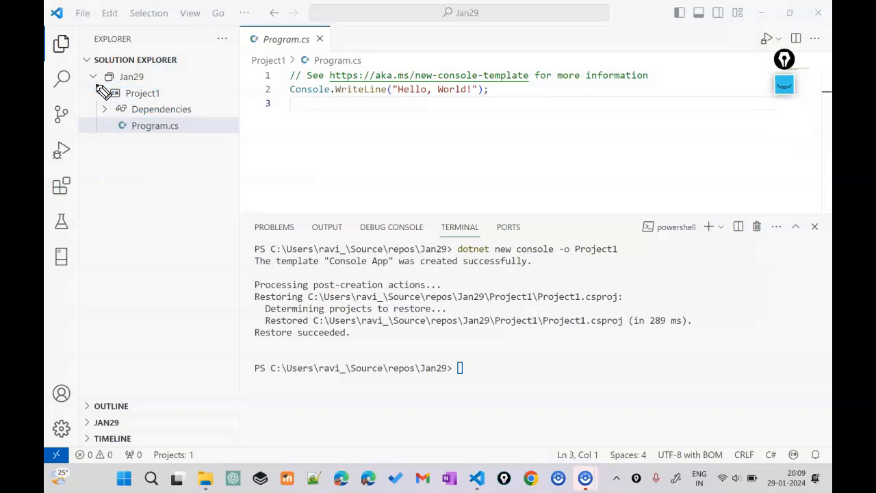
Step: Switch to File Explorer and examine the contents of the Jan29 folder and its Project1 subfolder, selecting Project1.csproj
left_click(206, 477)
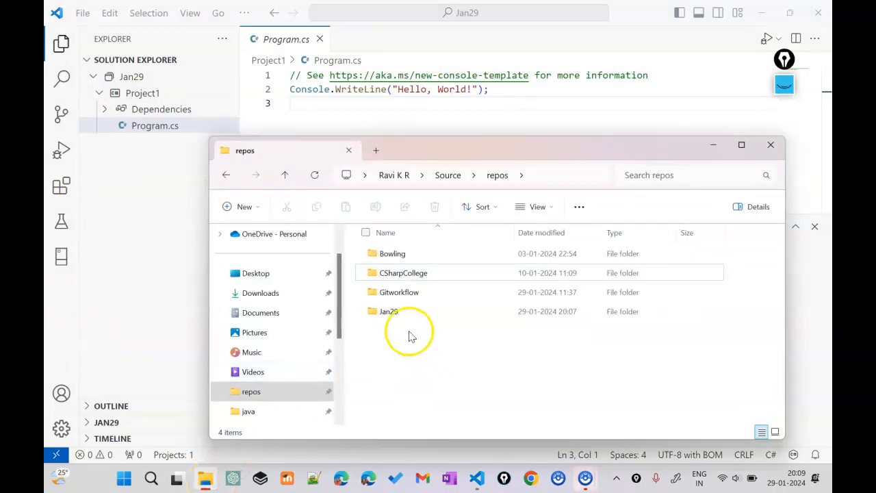
left_click(388, 311)
double_click(388, 312)
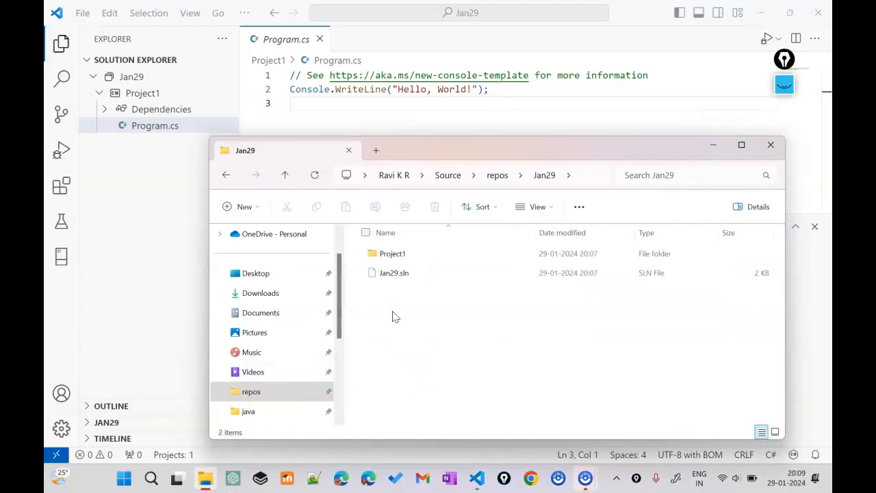
double_click(393, 254)
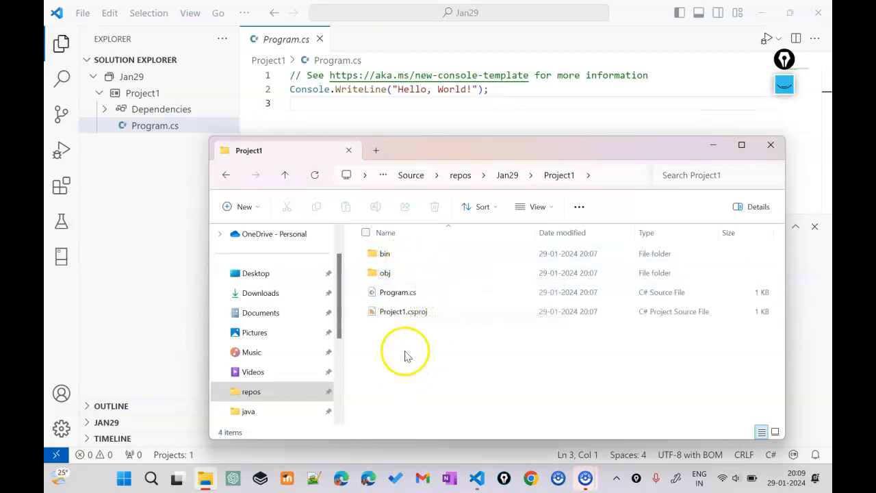
left_click(427, 314)
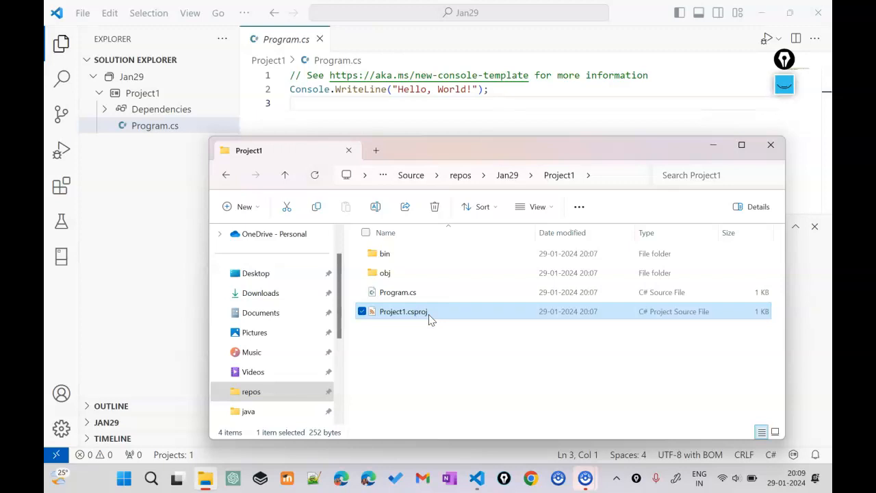
Step: Switch back to Visual Studio Code and close the Jan29 folder
left_click(147, 255)
left_click(82, 13)
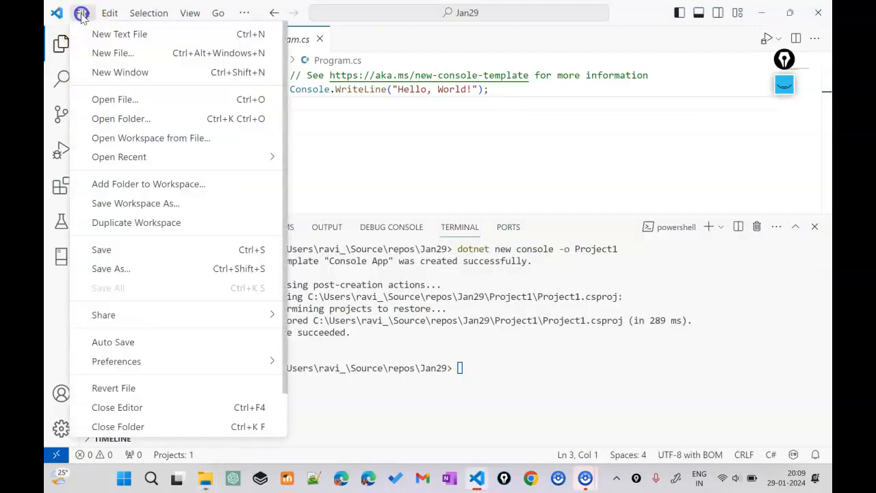
left_click(164, 425)
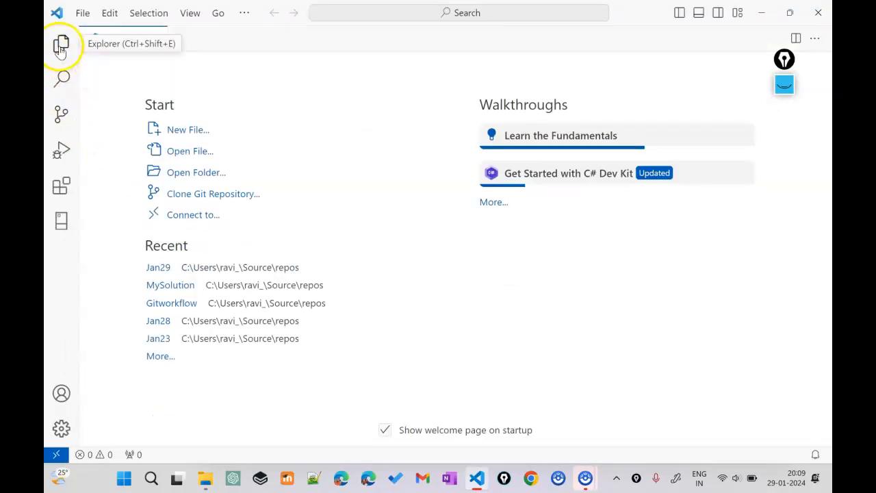
Step: Show the Explorer side bar and start creating a .NET project with no folder open
left_click(60, 43)
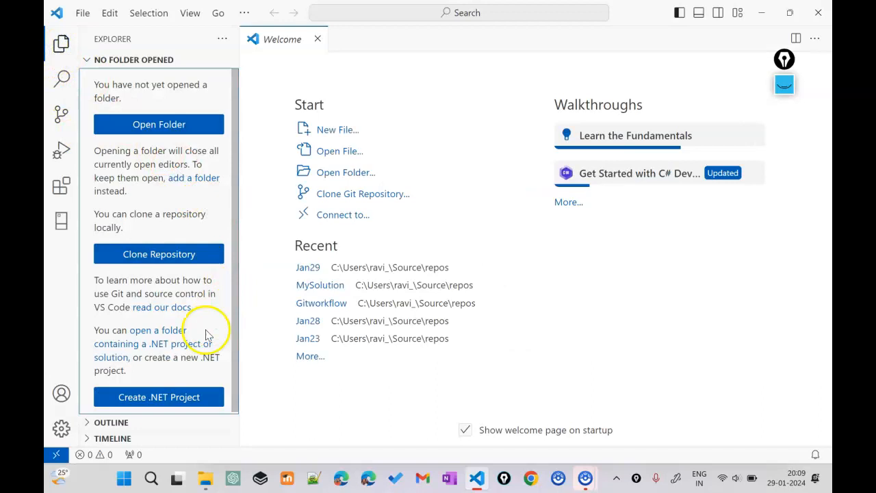
scroll(201, 343, "down", 1)
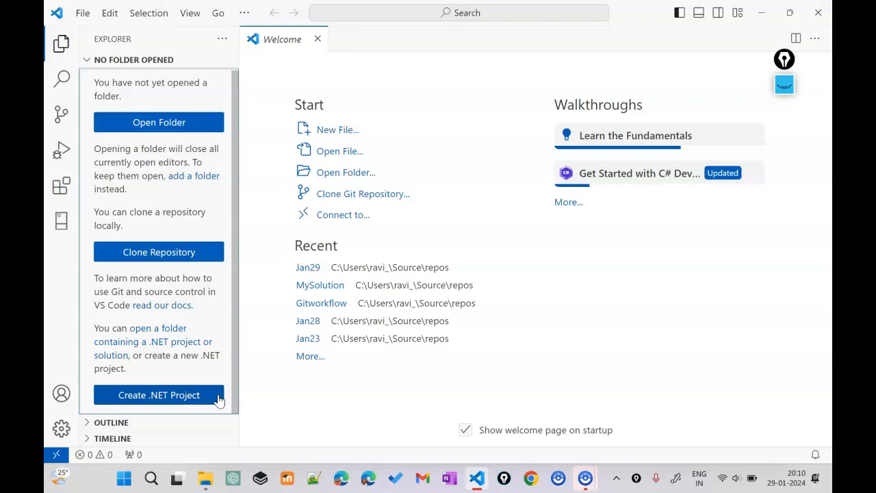
left_click(172, 397)
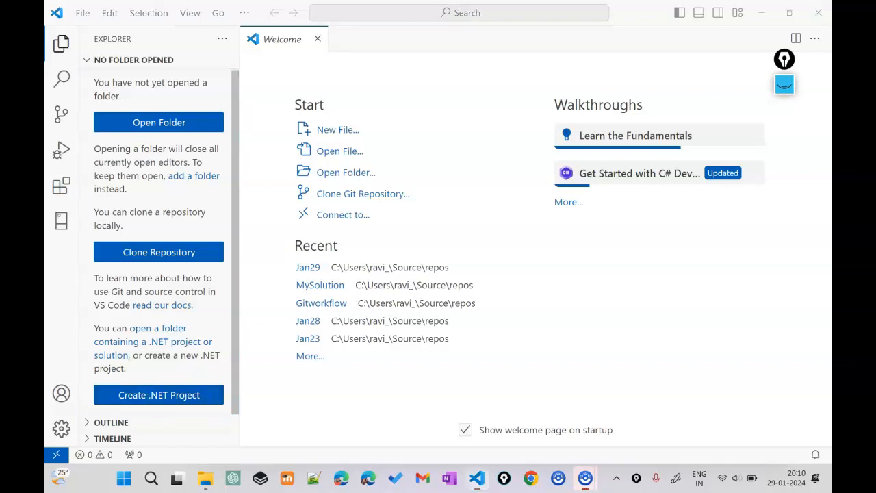